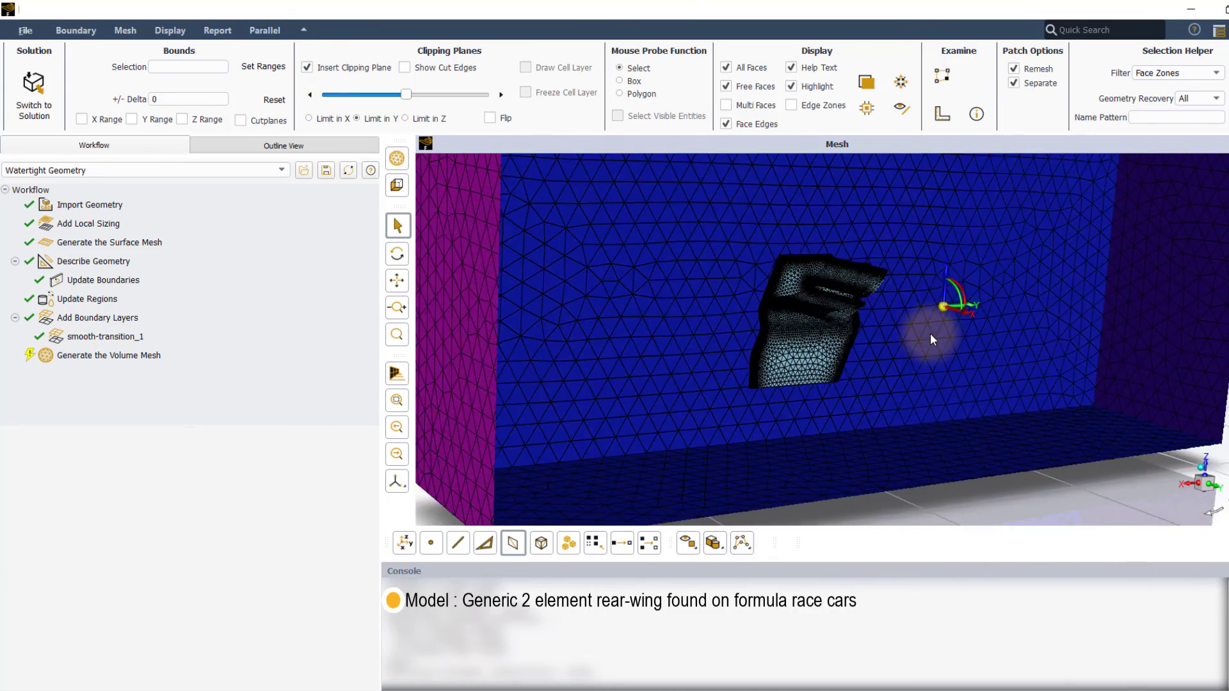
# Step: Shift the Y clipping plane so both wing end plates are exposed and select the rear wing face zone
pyautogui.moveTo(406, 94); pyautogui.dragTo(474, 99)
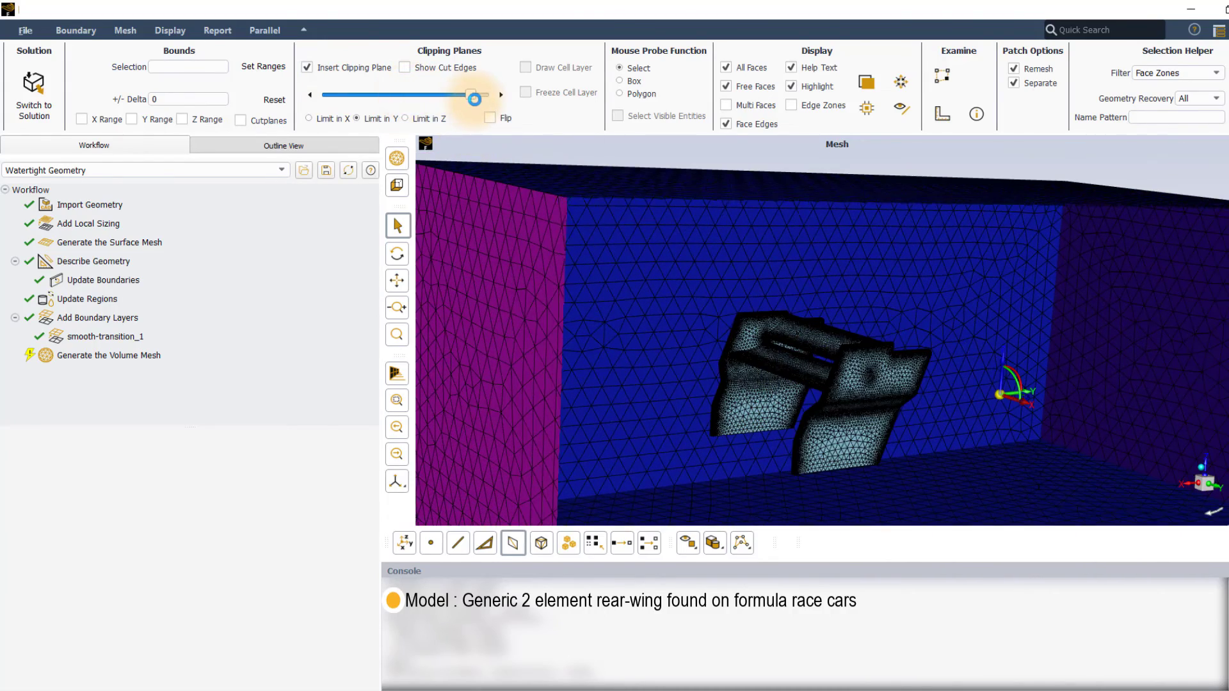
pyautogui.click(872, 394)
pyautogui.scroll(-3, 796, 318)
pyautogui.scroll(2, 796, 318)
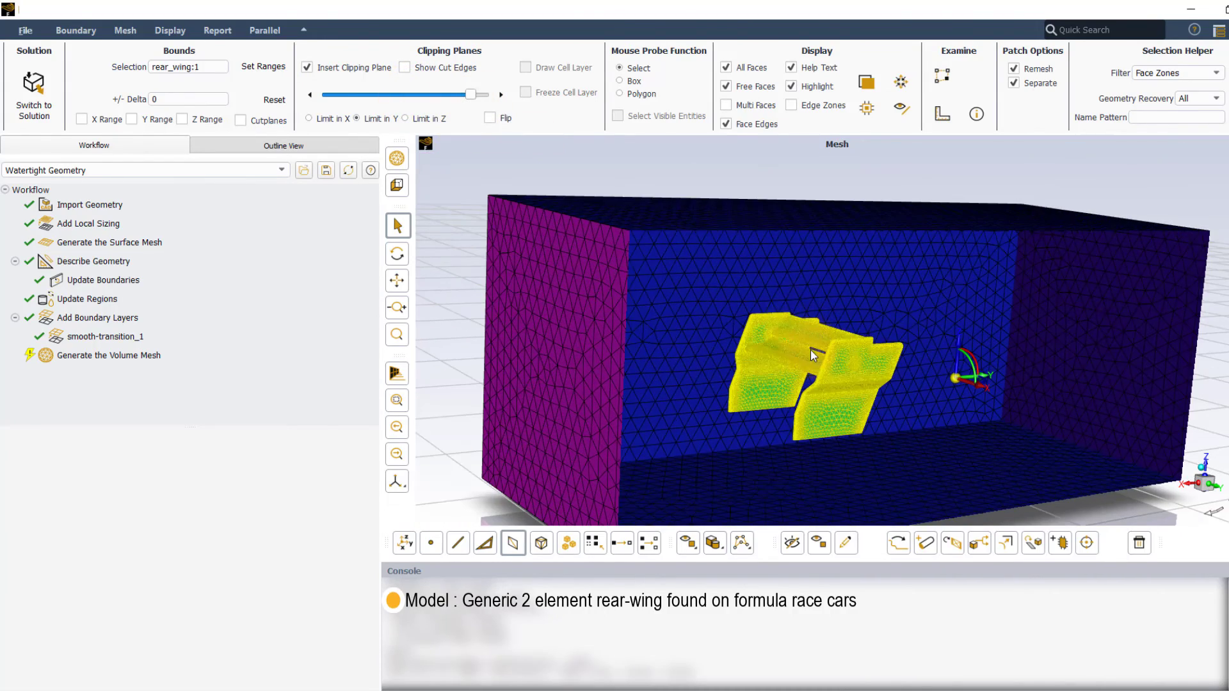
# Step: Identify the tunnel walls, inlet and outlet face zones by selecting each one in the mesh
pyautogui.click(721, 295)
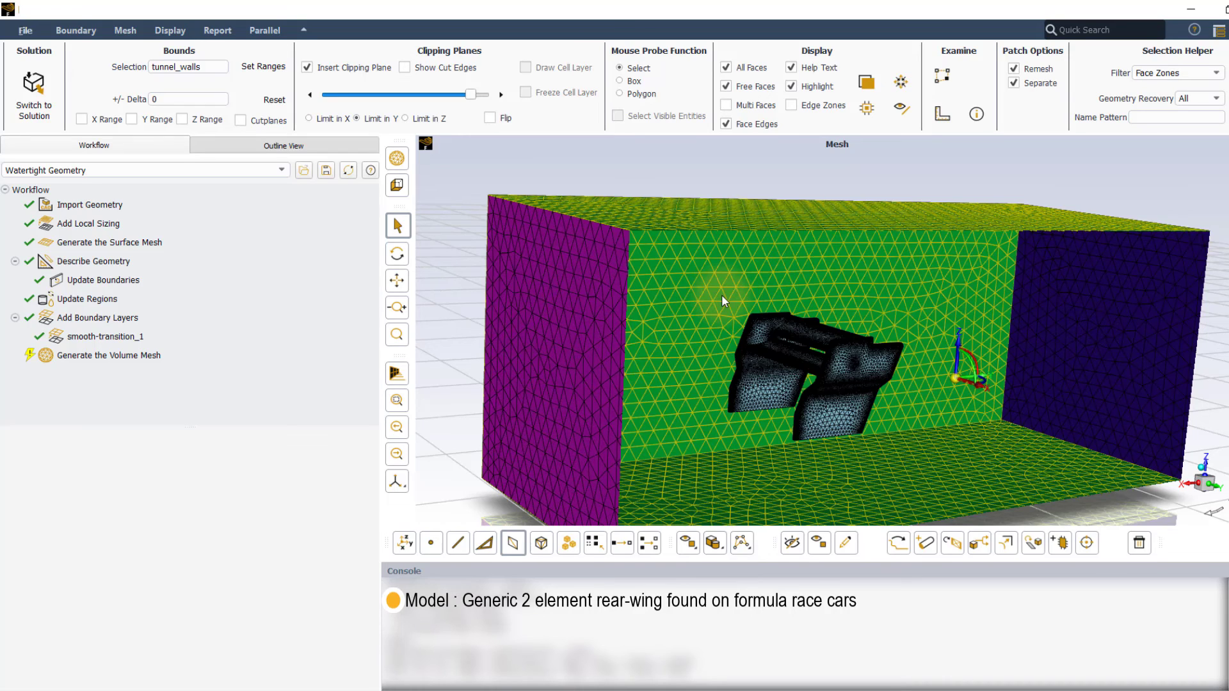
pyautogui.click(721, 295)
pyautogui.click(569, 351)
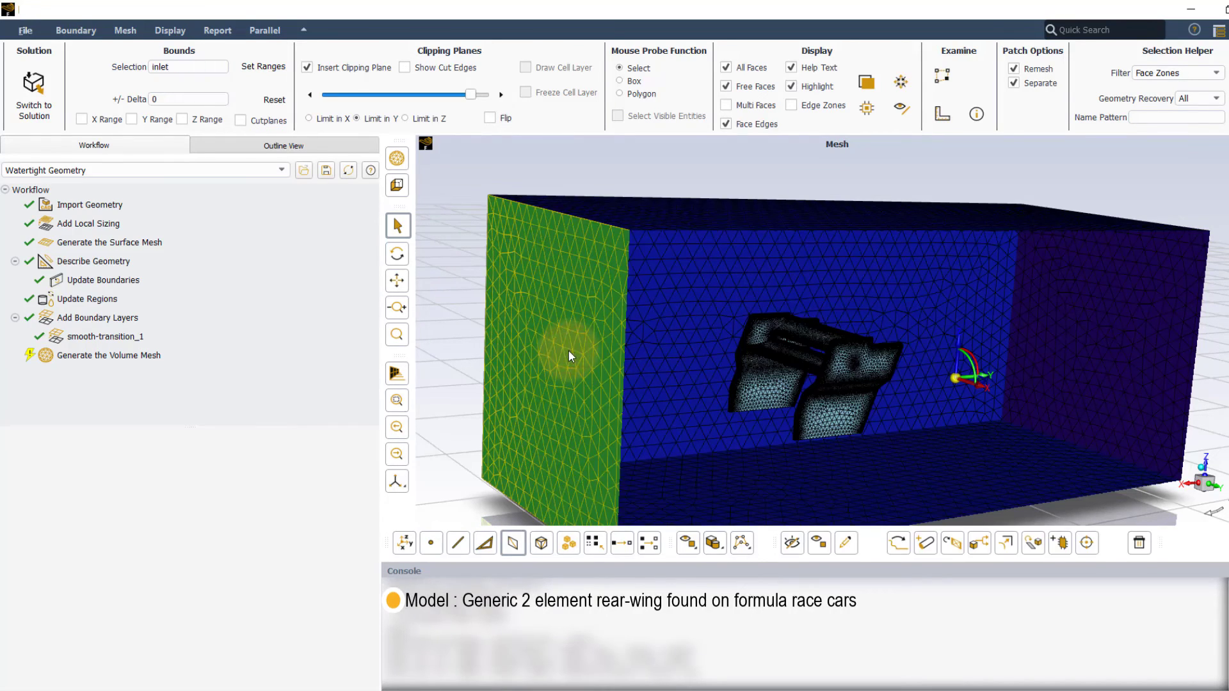
pyautogui.click(1123, 329)
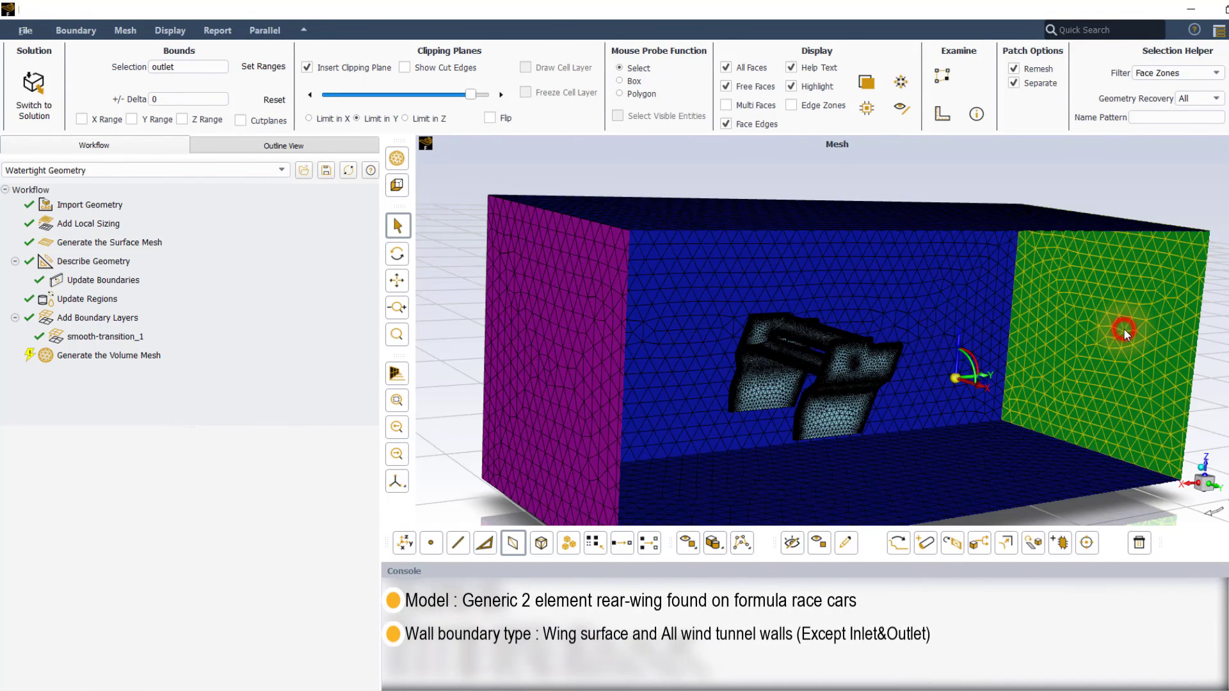
# Step: Highlight the wall-type boundaries again, first the tunnel walls and finally the rear wing surface
pyautogui.click(707, 285)
pyautogui.click(853, 367)
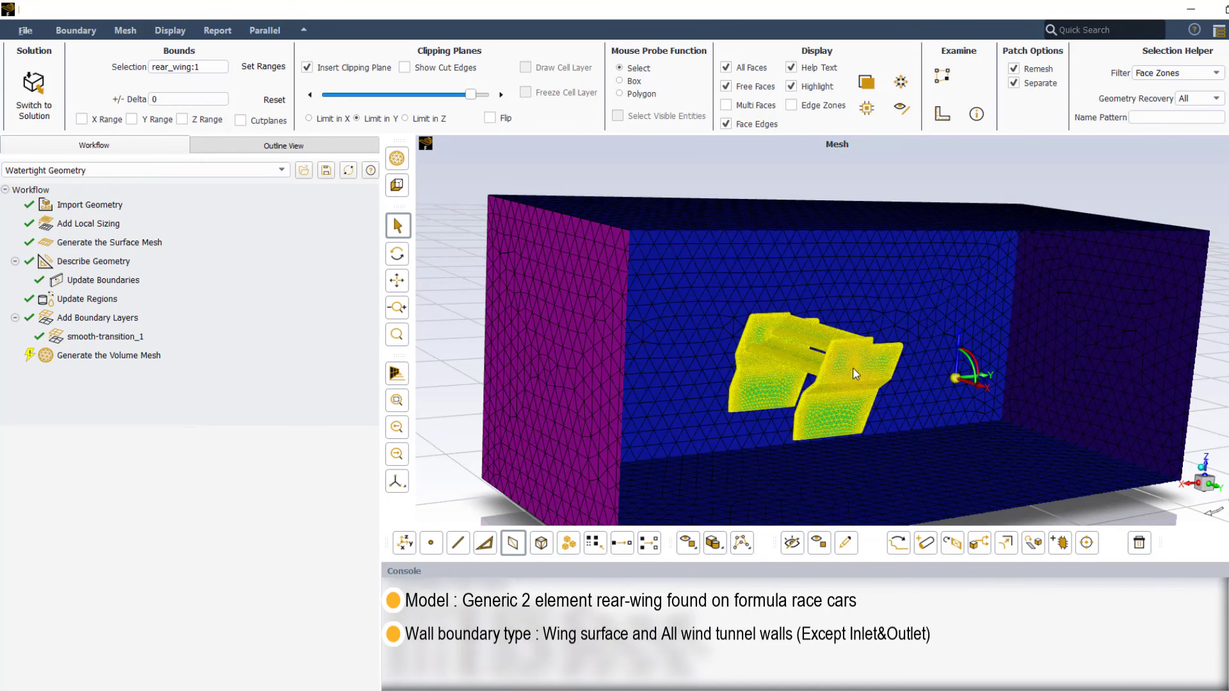
pyautogui.click(943, 367)
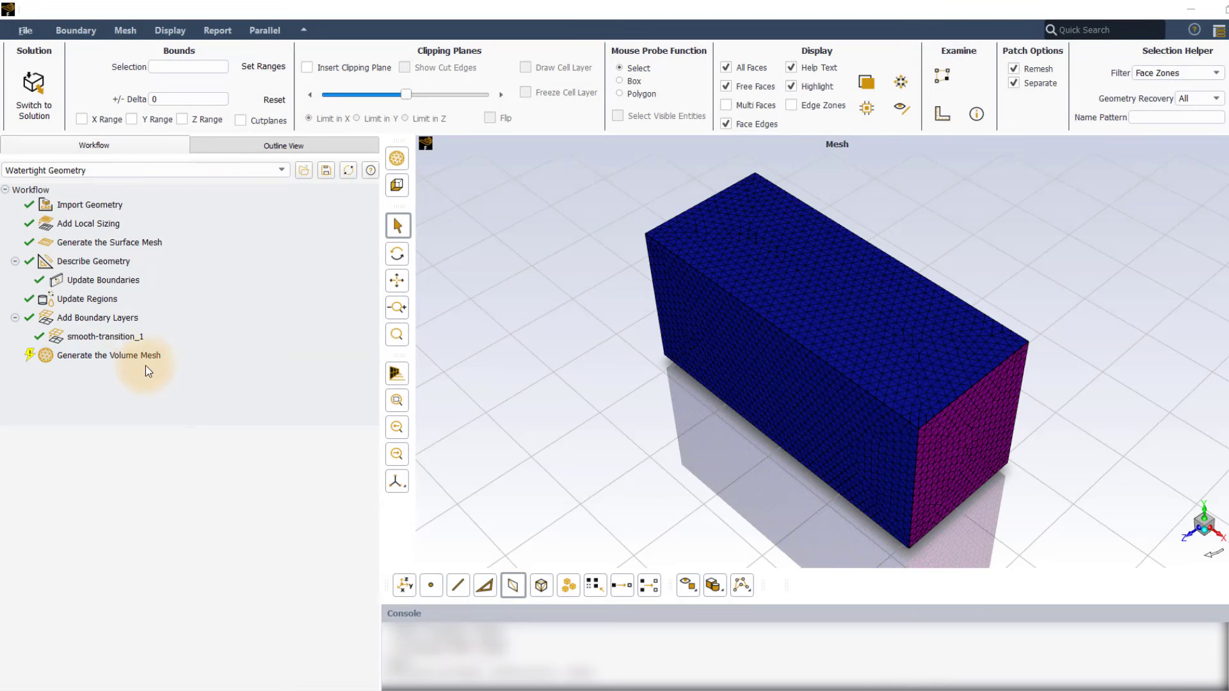
# Step: Generate the volume mesh with hexcore fill and run the mesh quality check on it
pyautogui.click(116, 358)
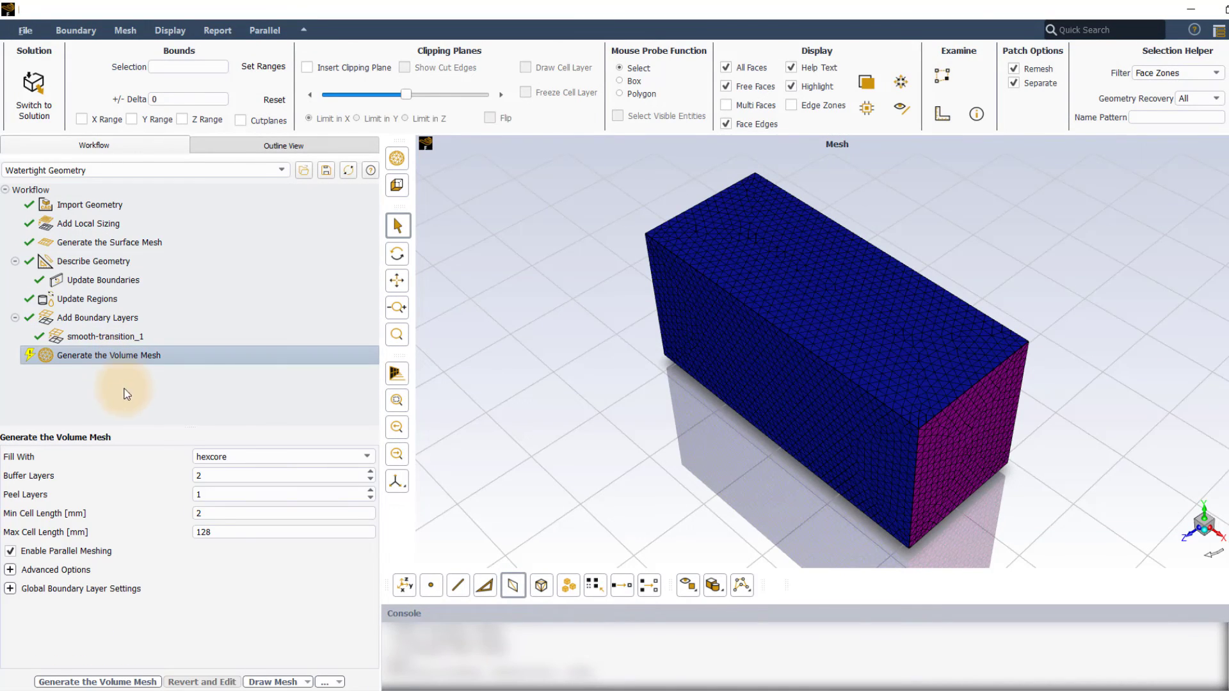
pyautogui.click(113, 682)
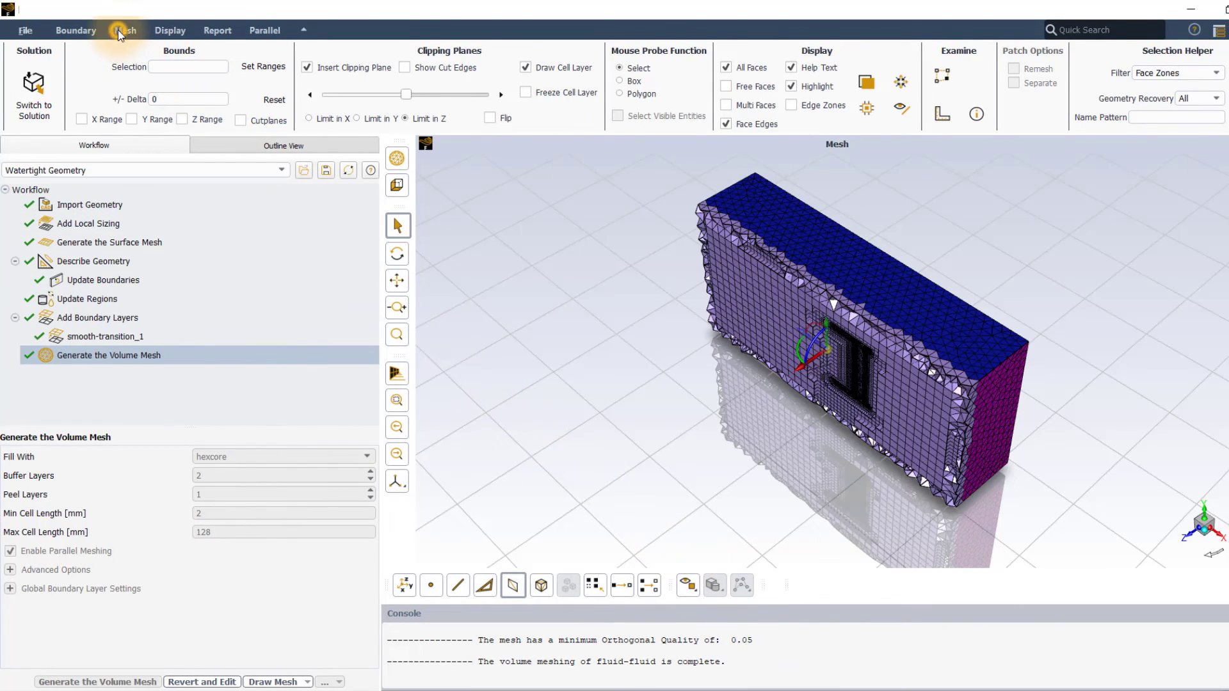
pyautogui.click(120, 34)
pyautogui.click(164, 340)
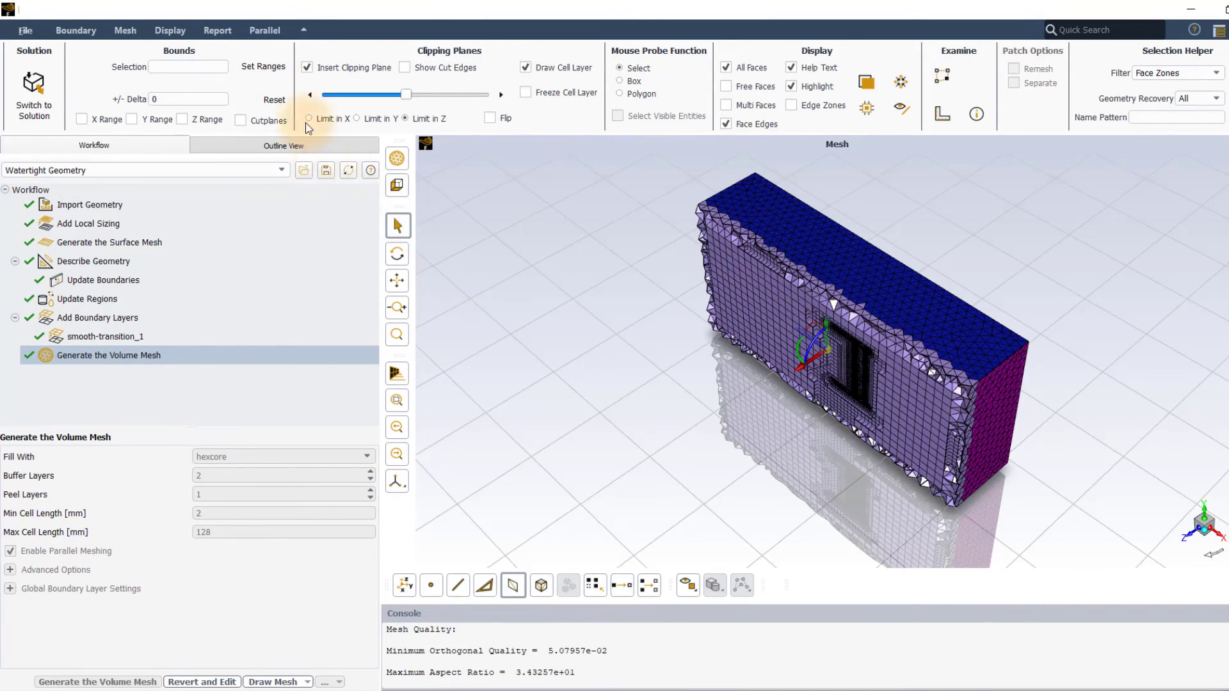
# Step: Open the cell limits report and apply Skewness as its quality measure
pyautogui.click(227, 31)
pyautogui.click(240, 87)
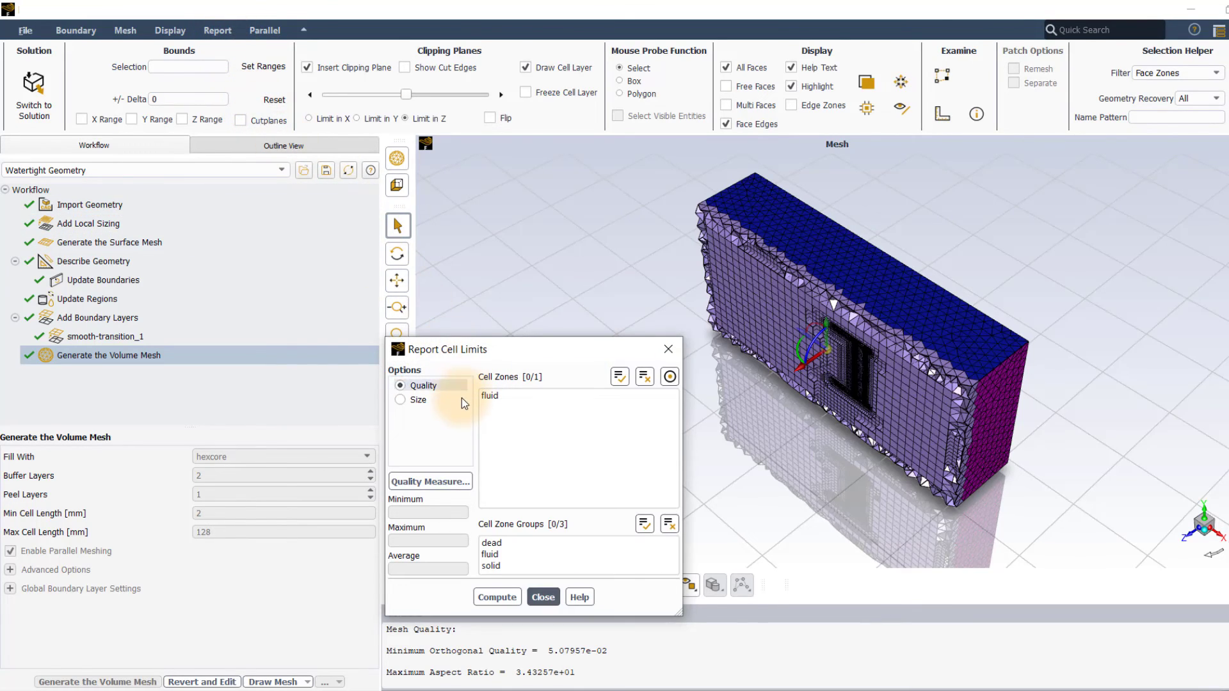
pyautogui.click(453, 482)
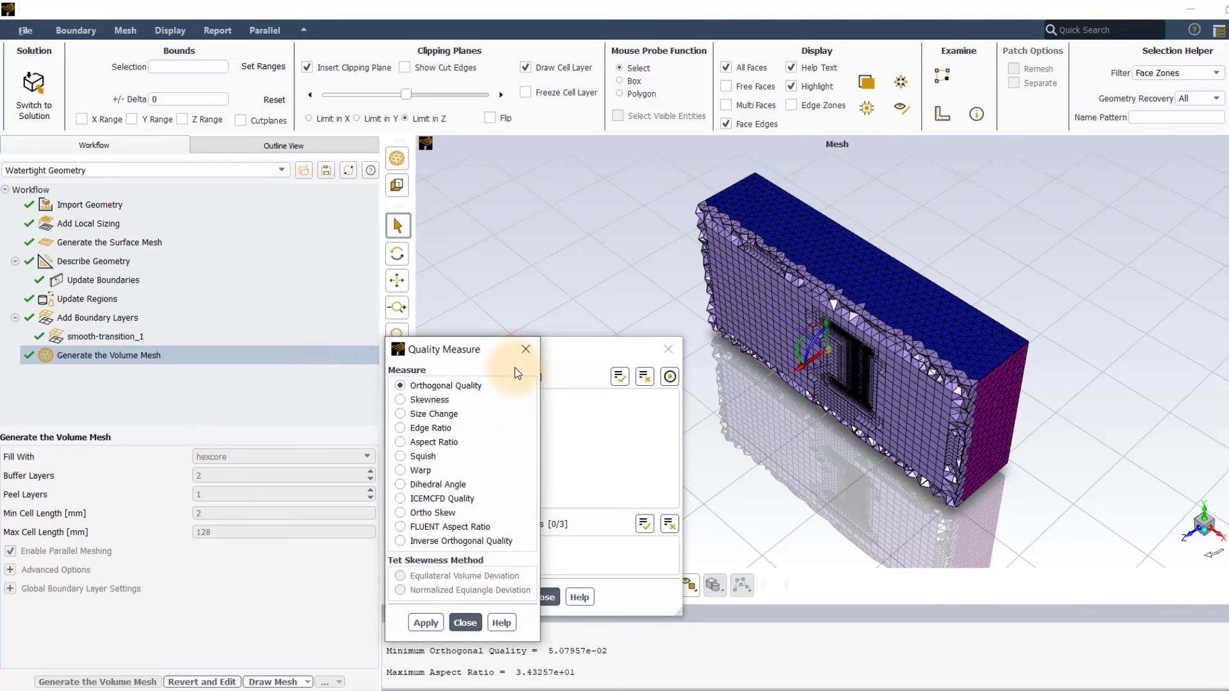
pyautogui.click(430, 400)
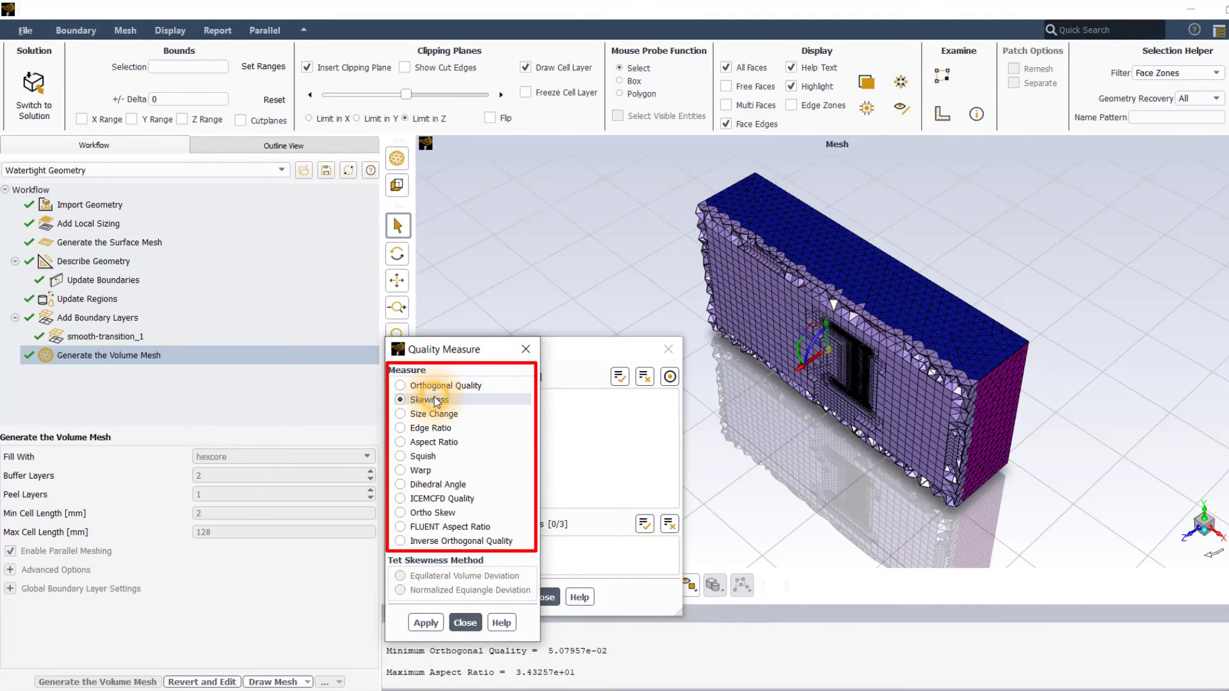
pyautogui.click(425, 624)
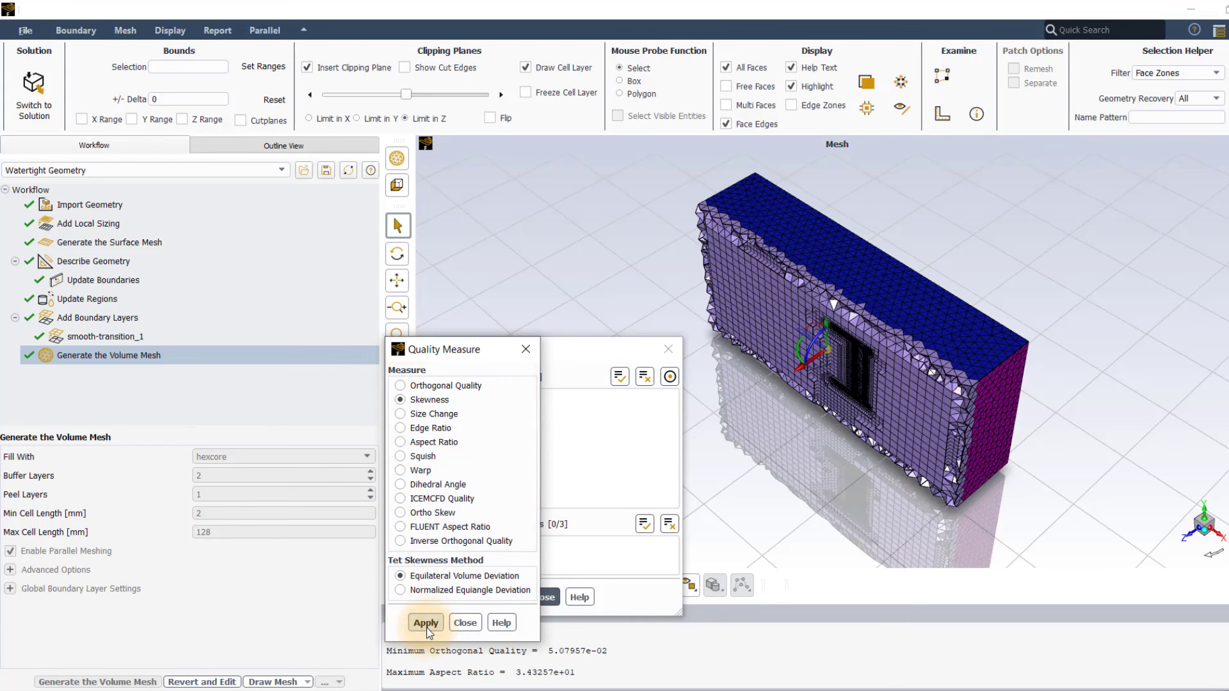
pyautogui.click(453, 624)
# Step: Compute the skewness limits for the fluid cell zone and close the report
pyautogui.click(490, 396)
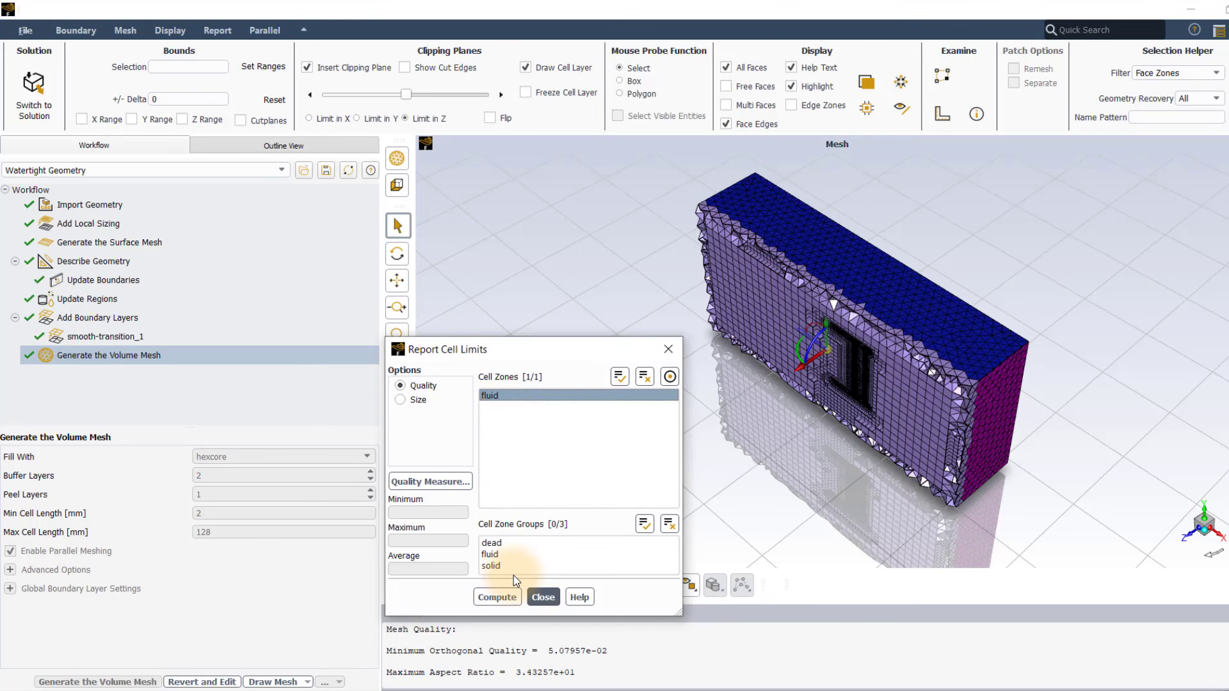
pyautogui.click(510, 597)
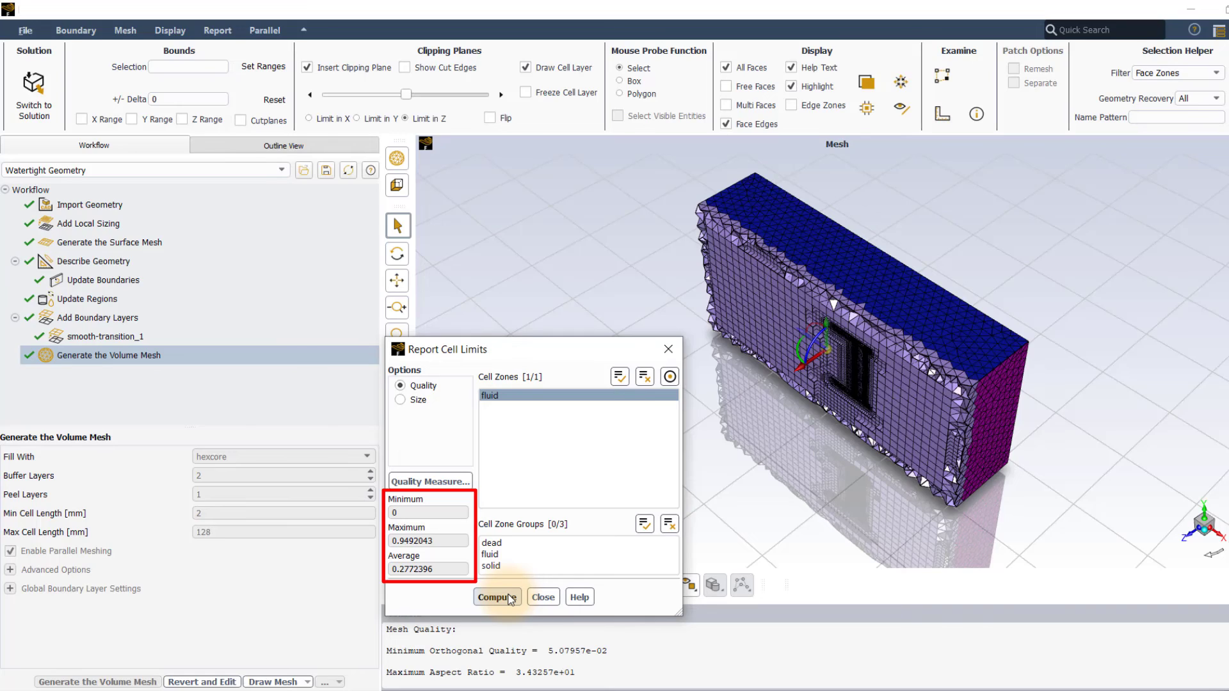
pyautogui.click(544, 597)
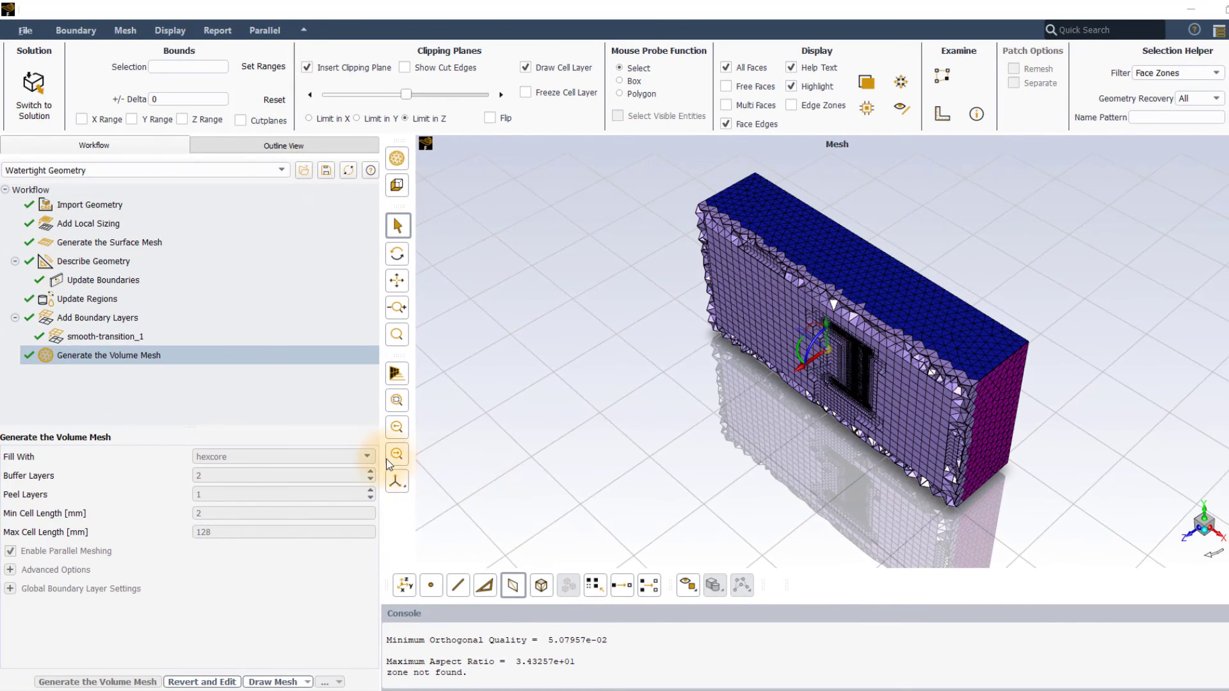
# Step: Insert an Improve Volume Mesh task after the volume mesh generation and run it with a cell quality limit of 0.15
pyautogui.click(104, 360)
pyautogui.rightClick(105, 360)
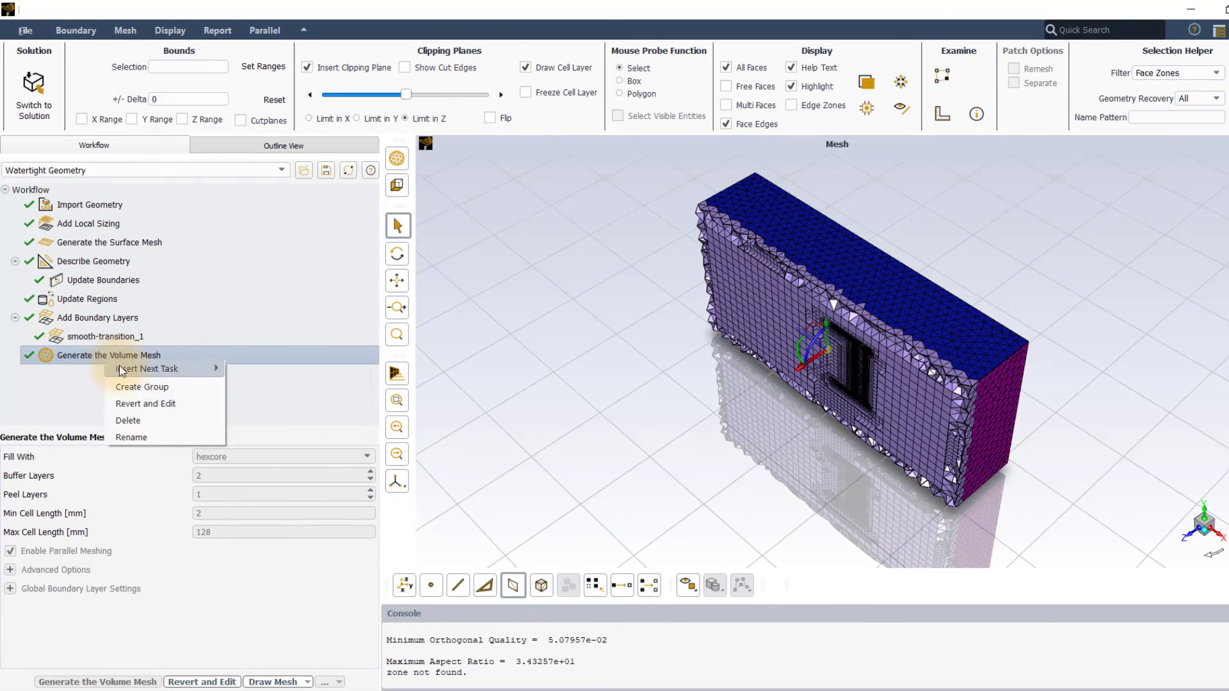
pyautogui.moveTo(153, 371)
pyautogui.click(260, 368)
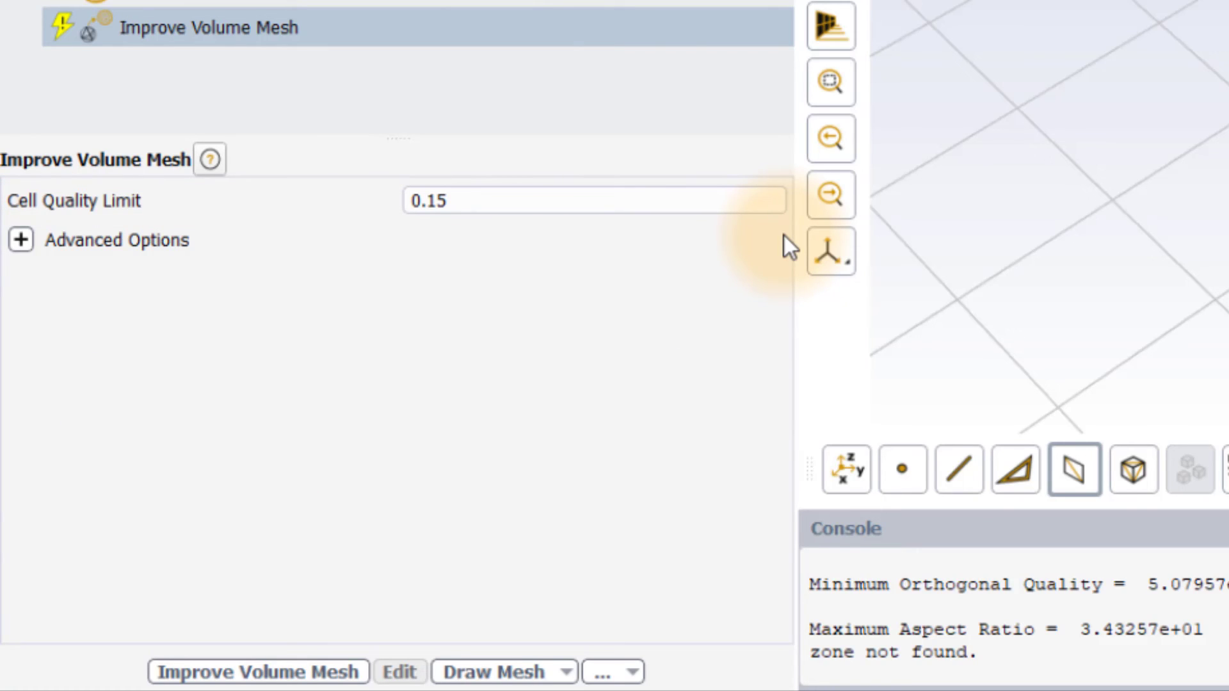
pyautogui.click(21, 244)
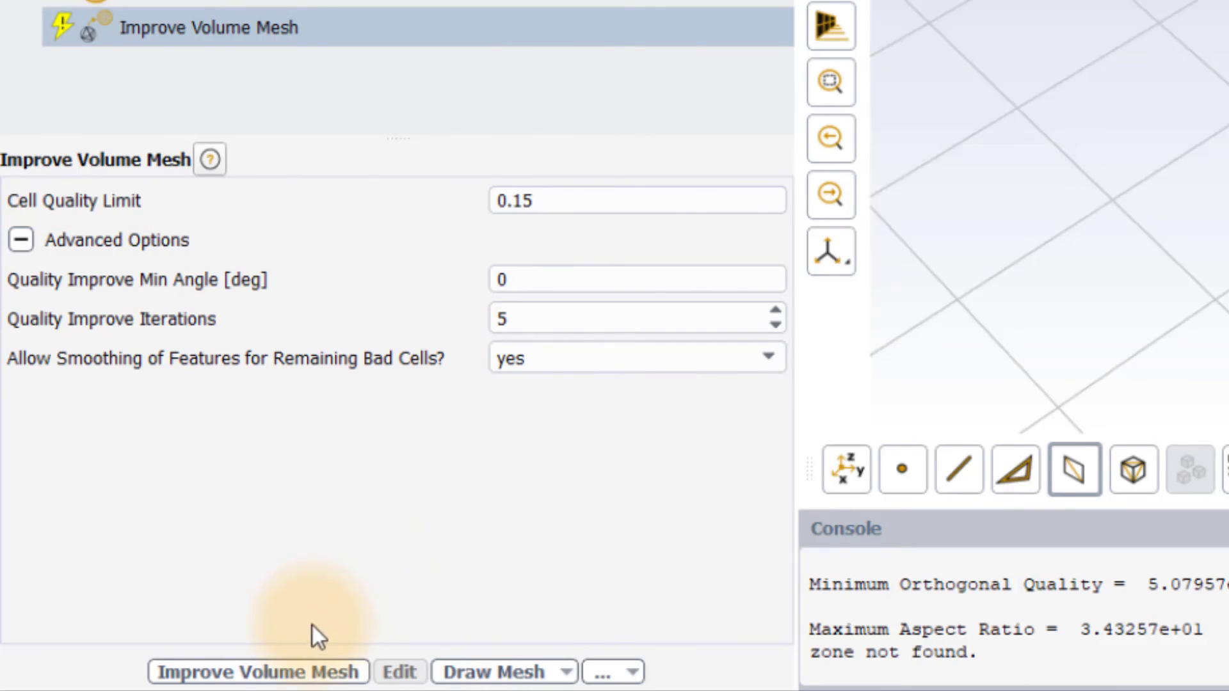
pyautogui.click(304, 672)
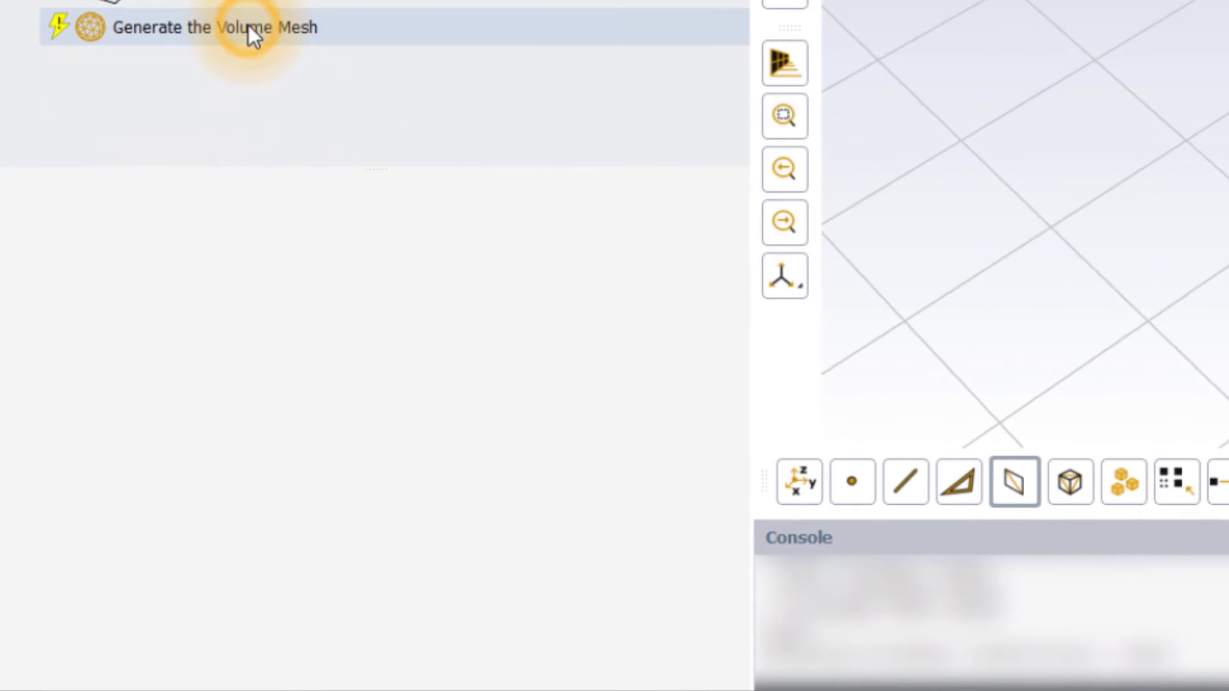
# Step: Open the Generate the Volume Mesh task and expand its advanced options
pyautogui.click(249, 28)
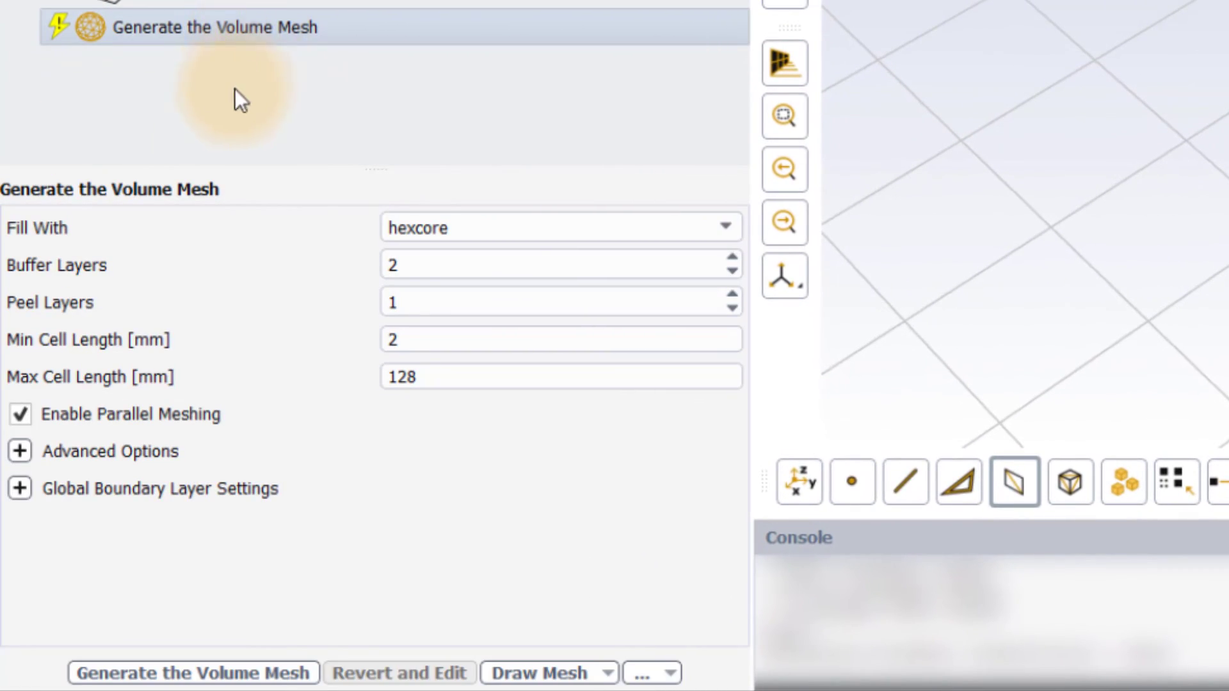
pyautogui.click(19, 451)
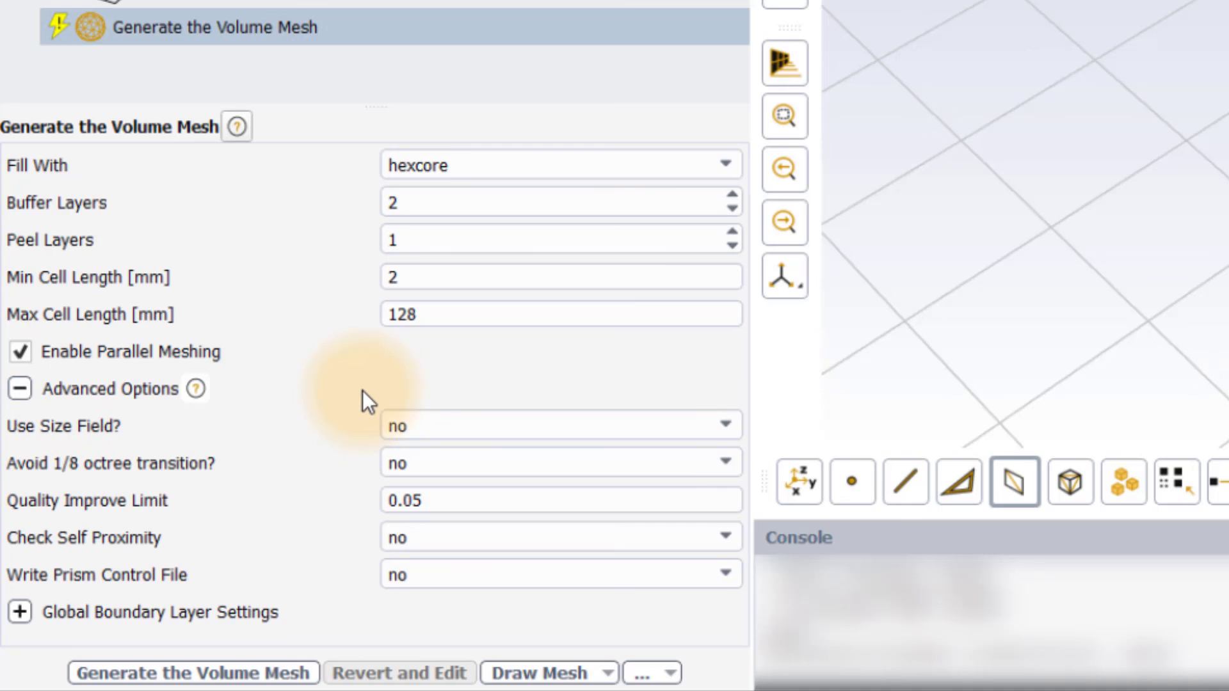